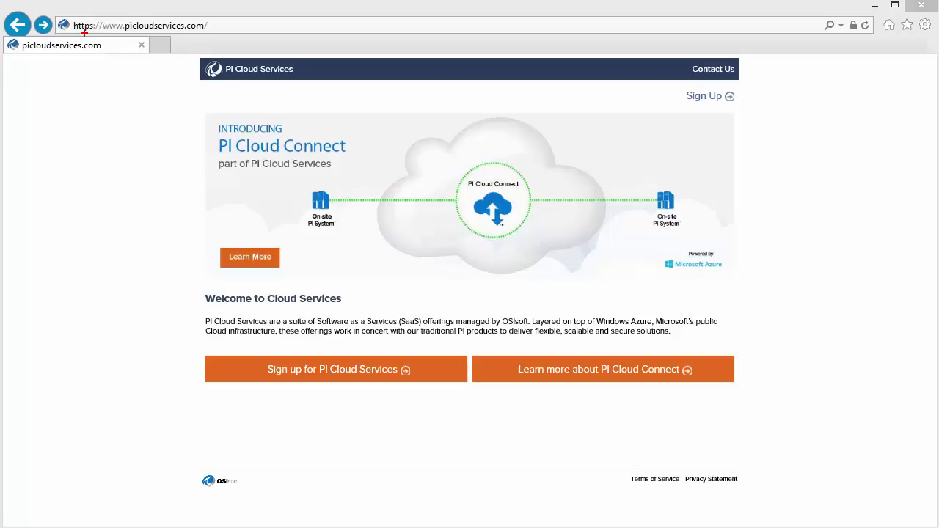
Step: Start a new PI Cloud Services account with the orange 'Sign up for PI Cloud Services' button
mouse_move(55, 14)
mouse_down()
mouse_move(127, 33)
mouse_move(226, 41)
mouse_up()
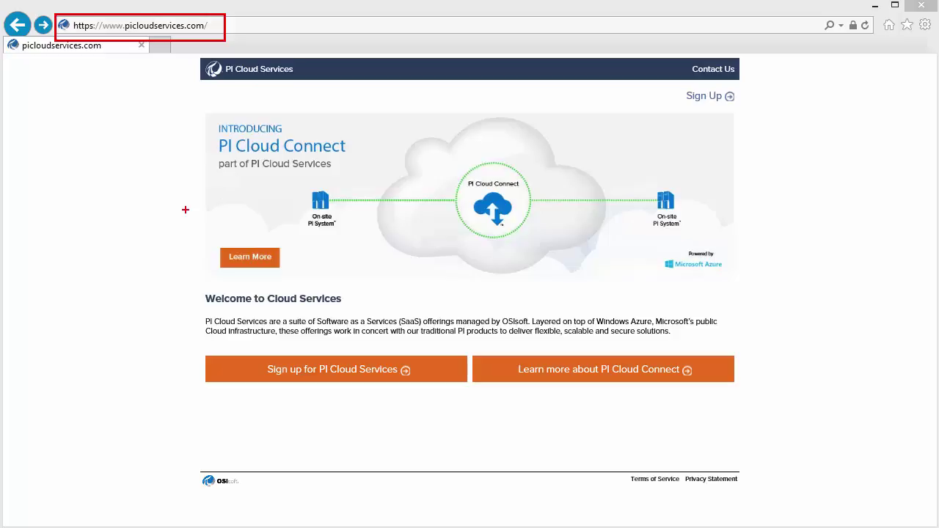
key(Escape)
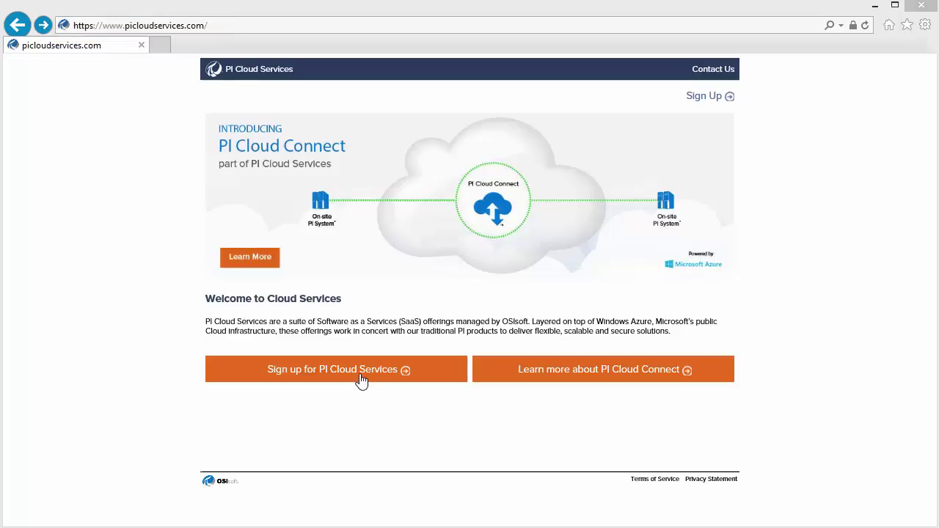
click(361, 380)
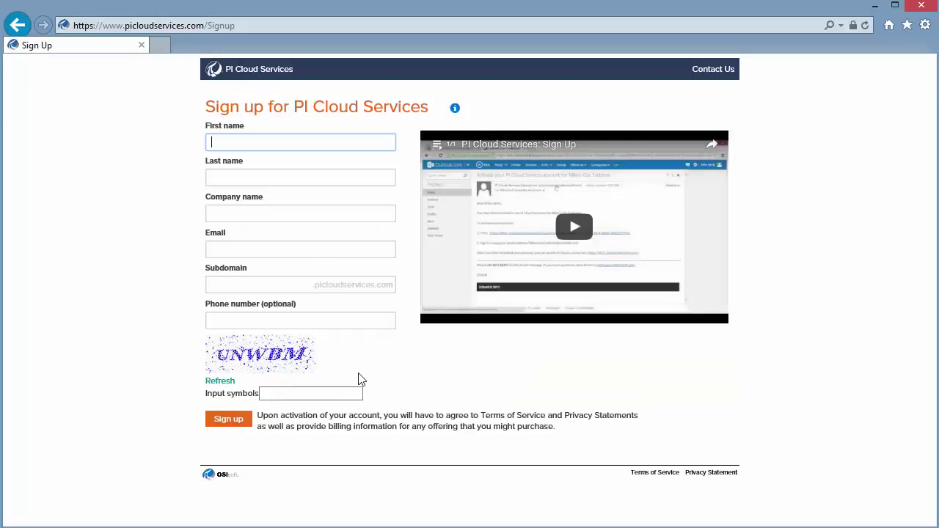
Step: Fill in the contact's first and last name, company 'OSI Sample Company' and contact e-mail
key(Tab)
key(Tab)
text(OSI)
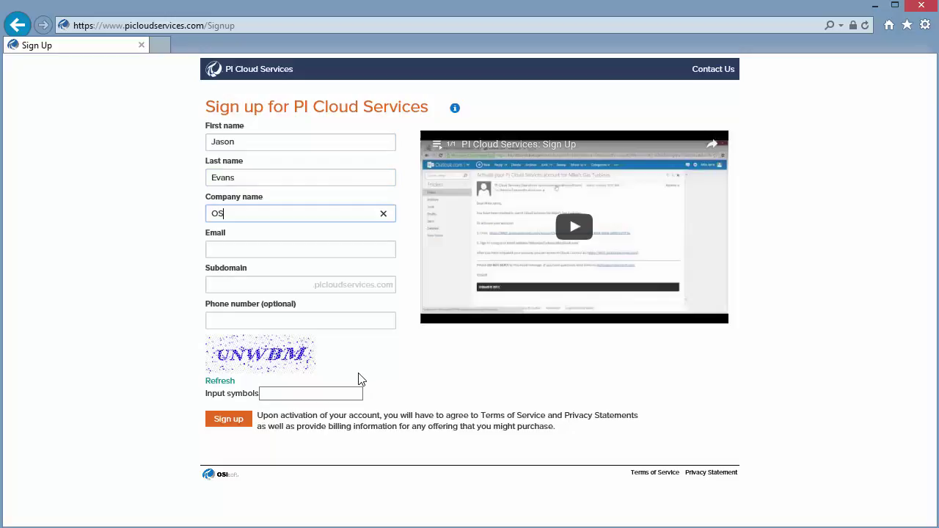
text( Sample Com)
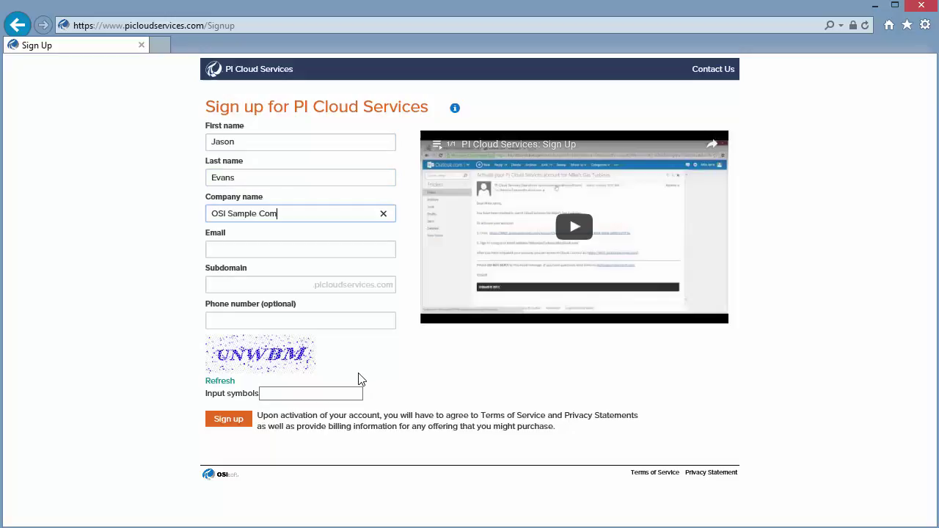
text(pany)
key(Tab)
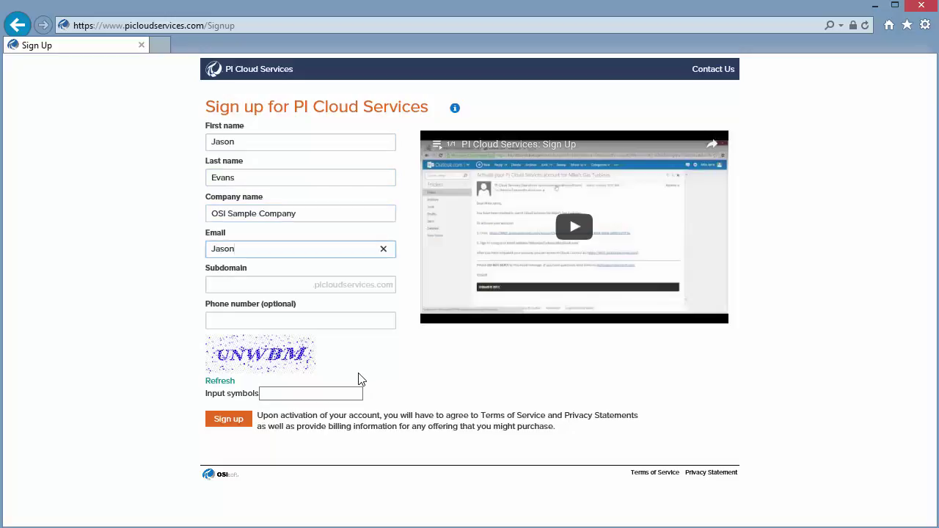
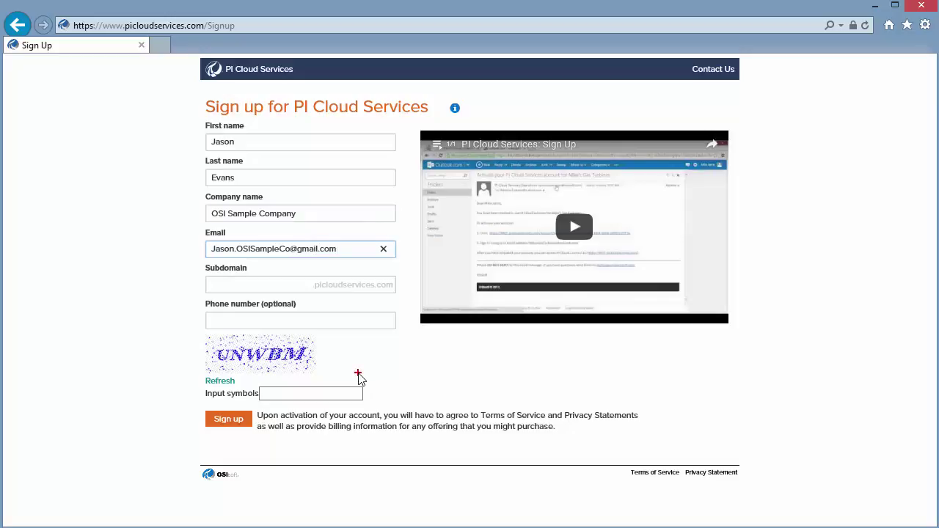
click(356, 394)
drag(195, 249, 116, 200)
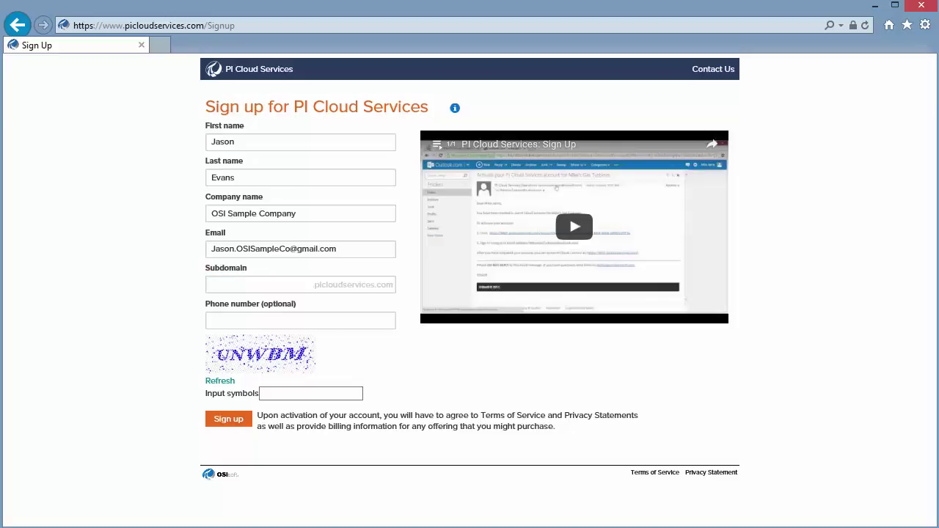
Step: Enter subdomain OSC and the captcha symbols, then submit the sign-up request
click(255, 285)
text(OSC)
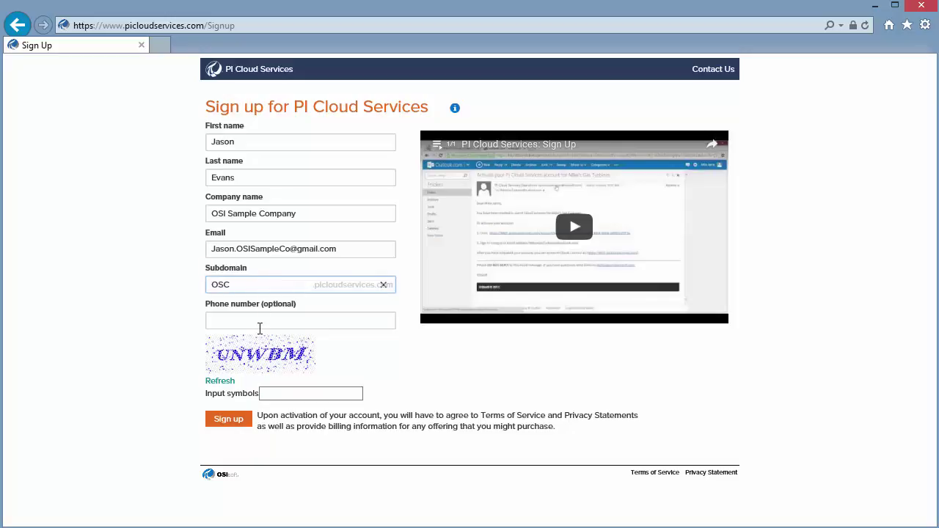
click(271, 390)
text(UNWBM)
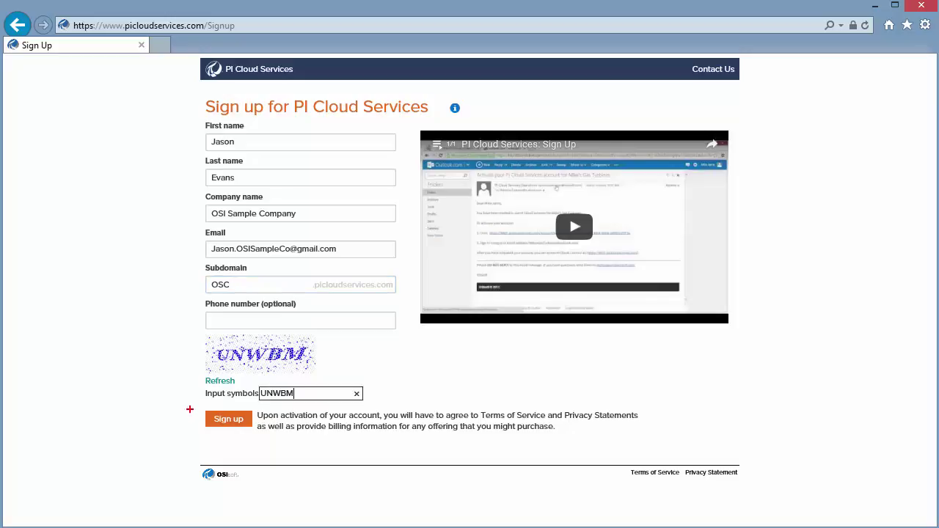
drag(195, 415, 152, 394)
drag(470, 106, 516, 107)
key(Escape)
click(225, 428)
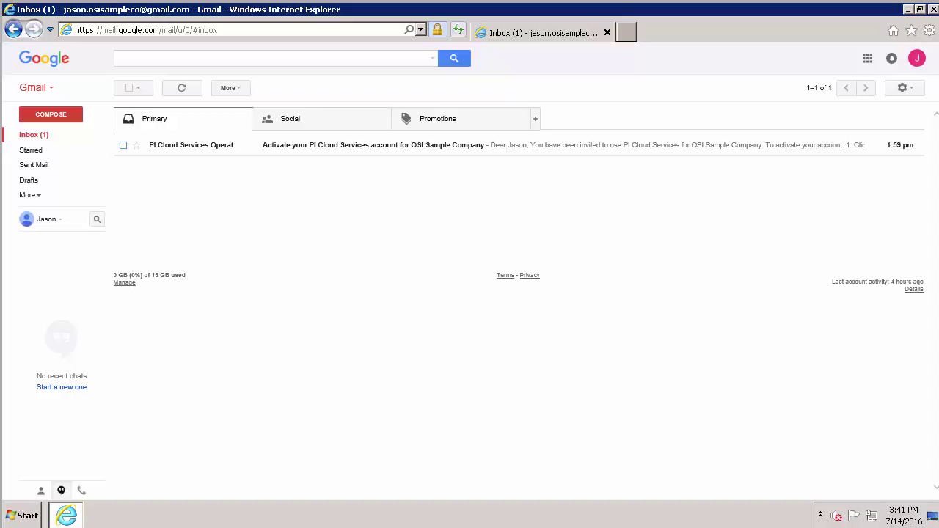
Step: Open the 'Activate your PI Cloud Services account' email in the Gmail inbox
click(306, 154)
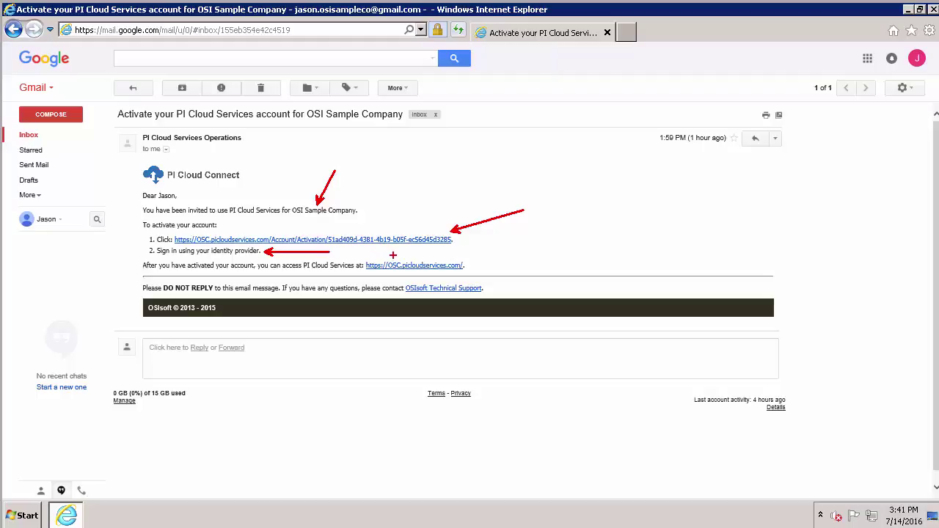
drag(395, 257, 459, 251)
key(Escape)
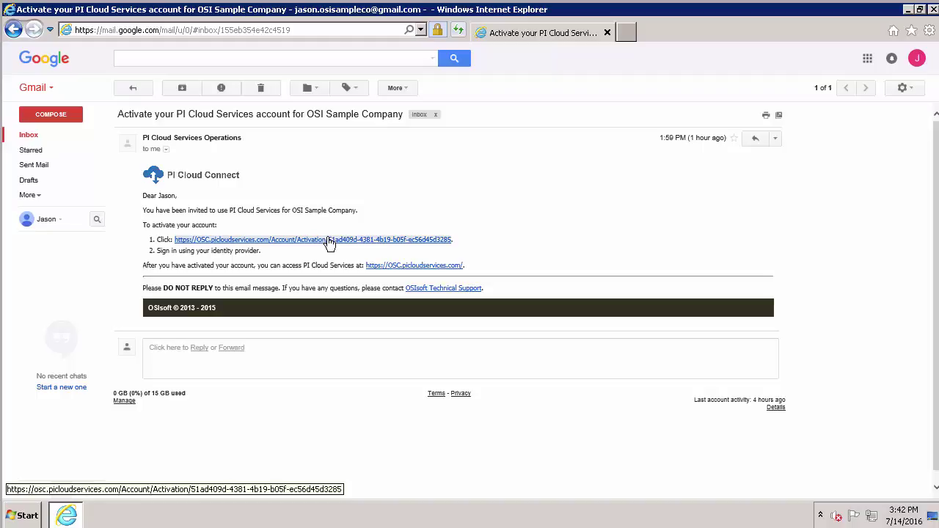
Step: Follow the activation link and sign in with the Microsoft account e-mail and password
click(330, 240)
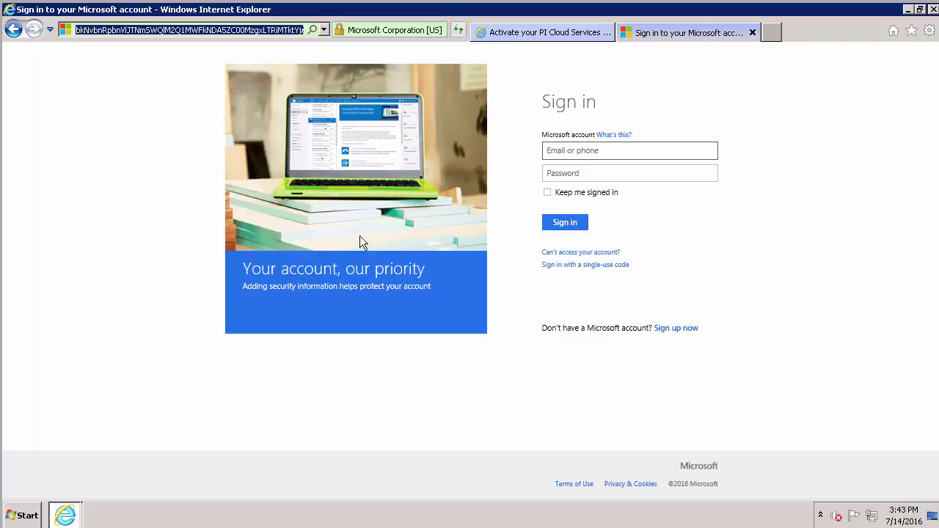
click(582, 150)
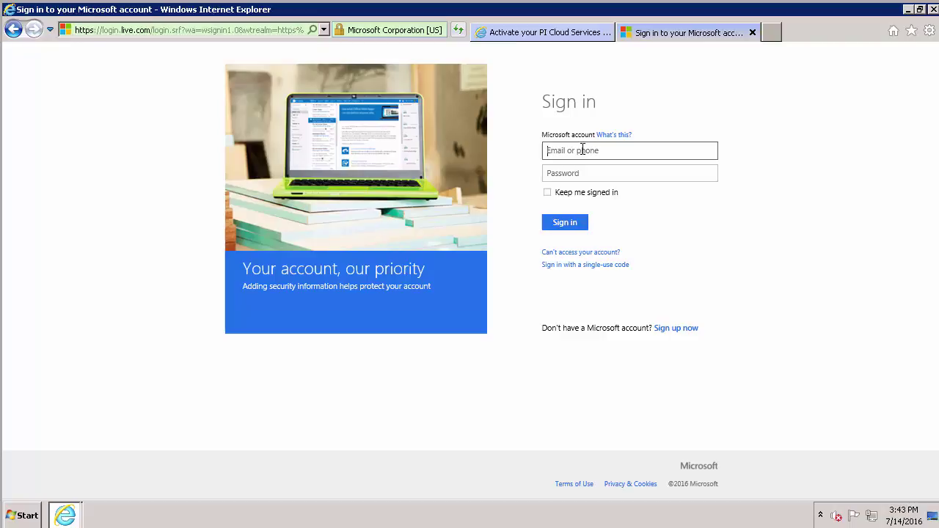
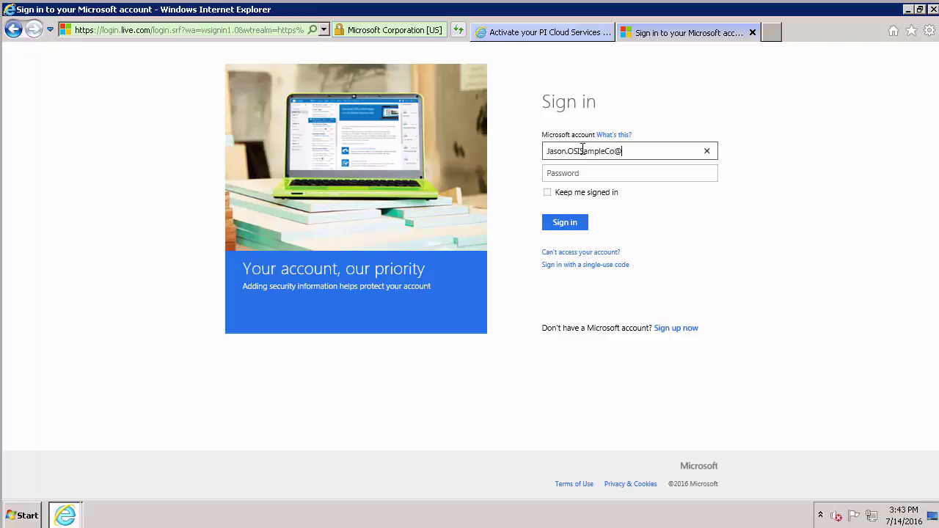
key(Tab)
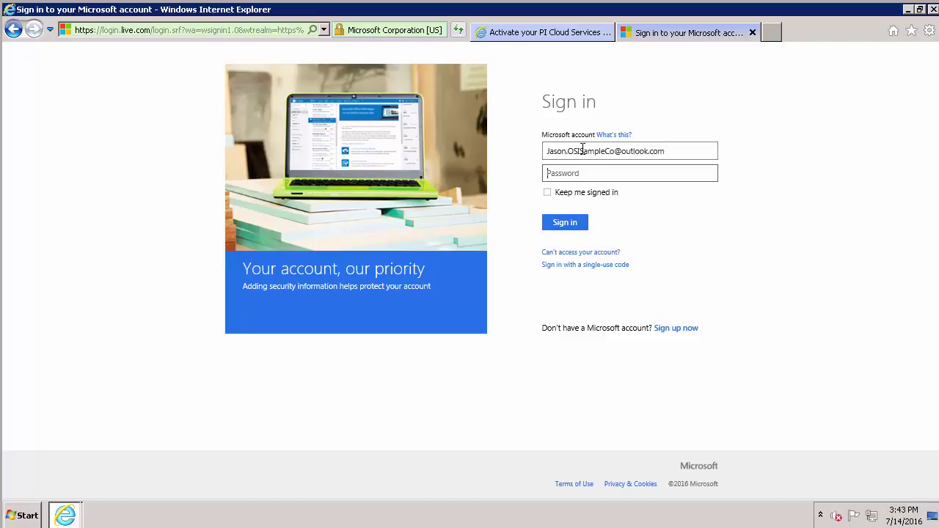
text(•••••••)
click(563, 225)
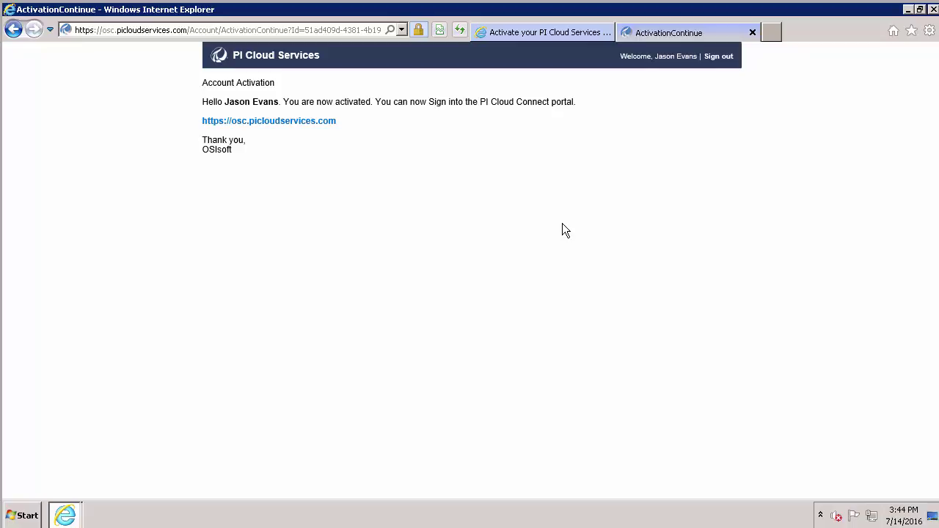
Step: Go to osc.picloudservices.com and sign in with the Microsoft account e-mail and password
click(273, 122)
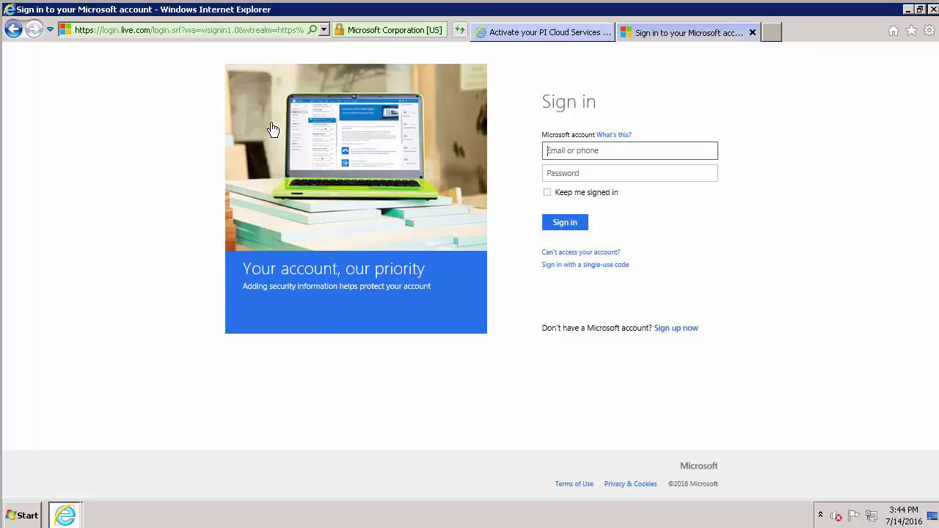
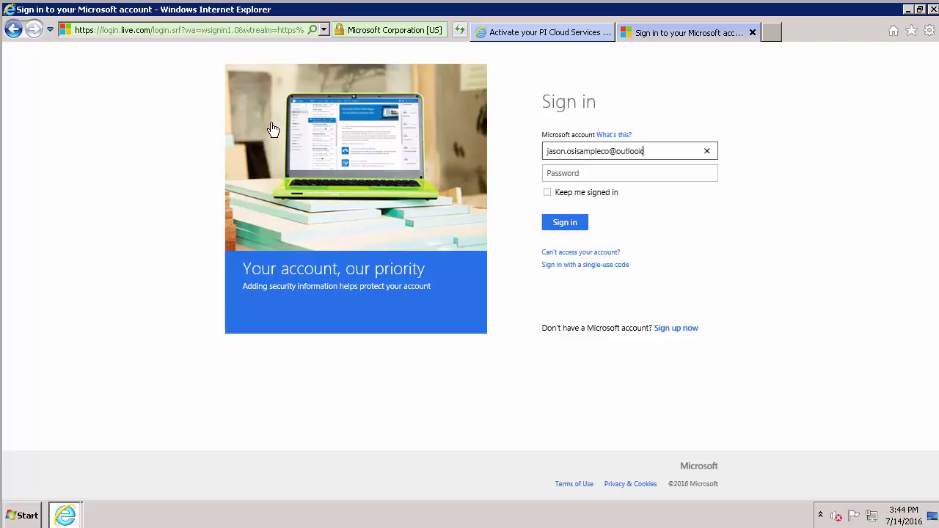
key(Tab)
text(*********)
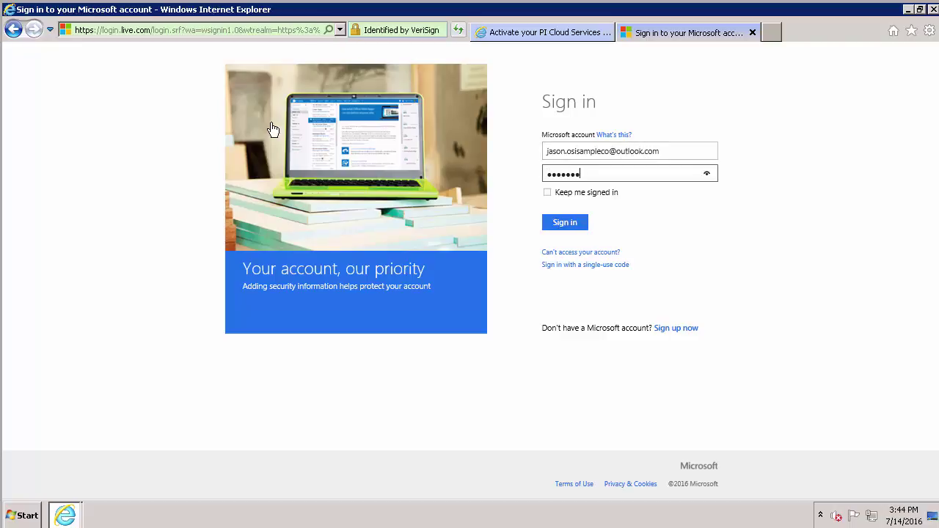
key(Return)
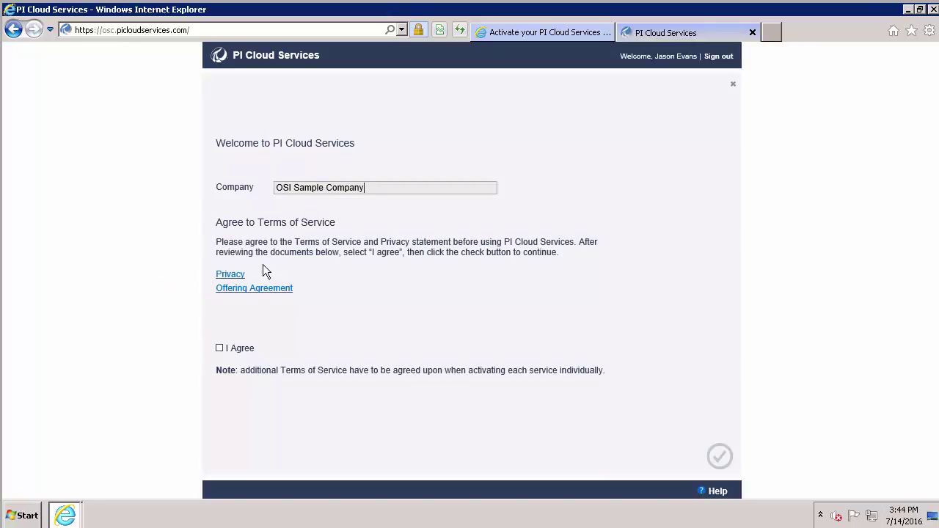
Step: Tick 'I Agree' on the PI Cloud Services terms of service and continue to the Services page
click(220, 349)
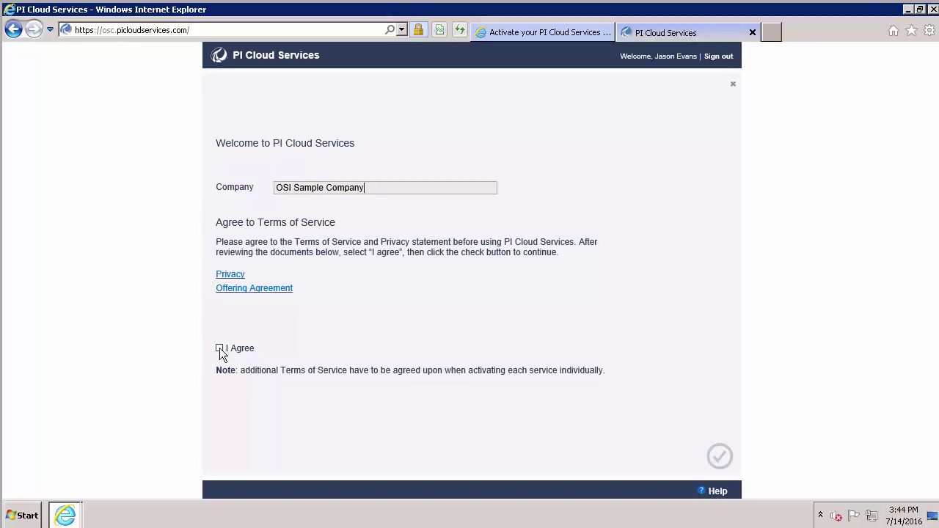
click(721, 459)
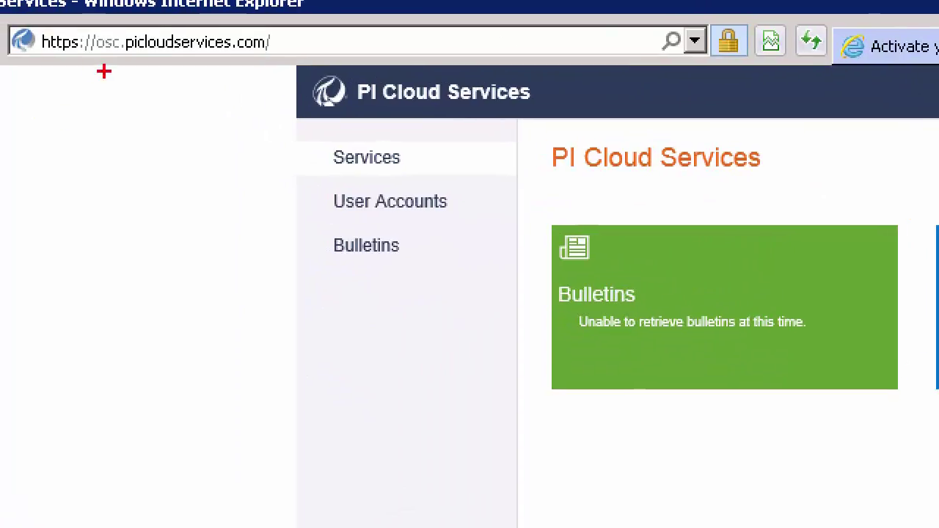
drag(103, 71, 89, 161)
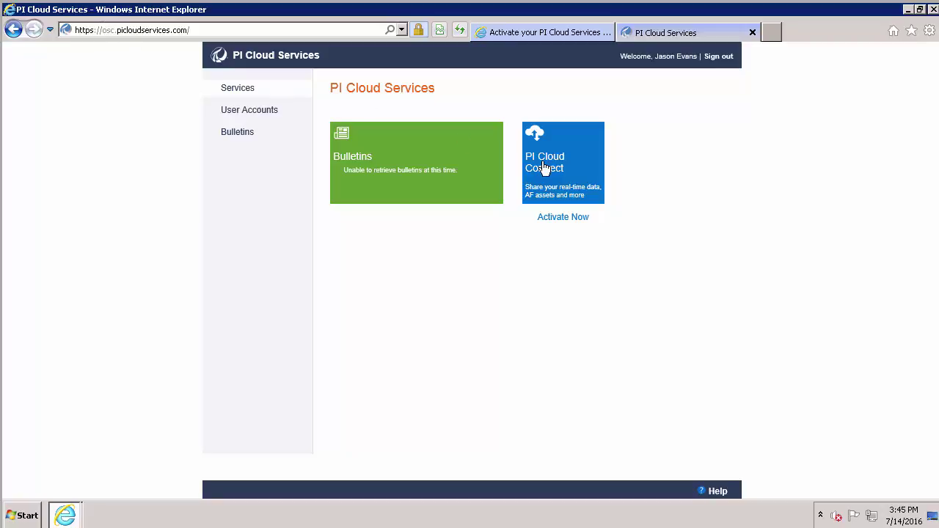
Step: Select the PI Cloud Connect tile and agree to its terms
click(544, 168)
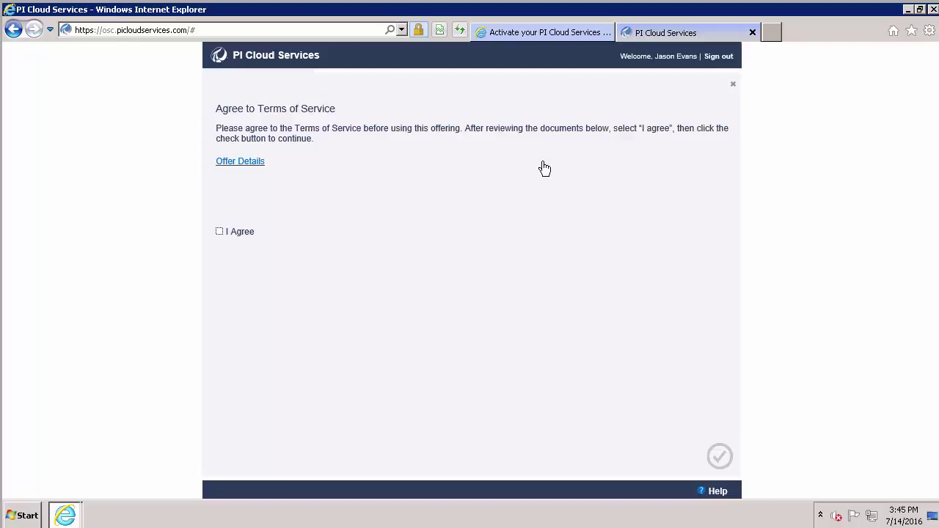
click(219, 232)
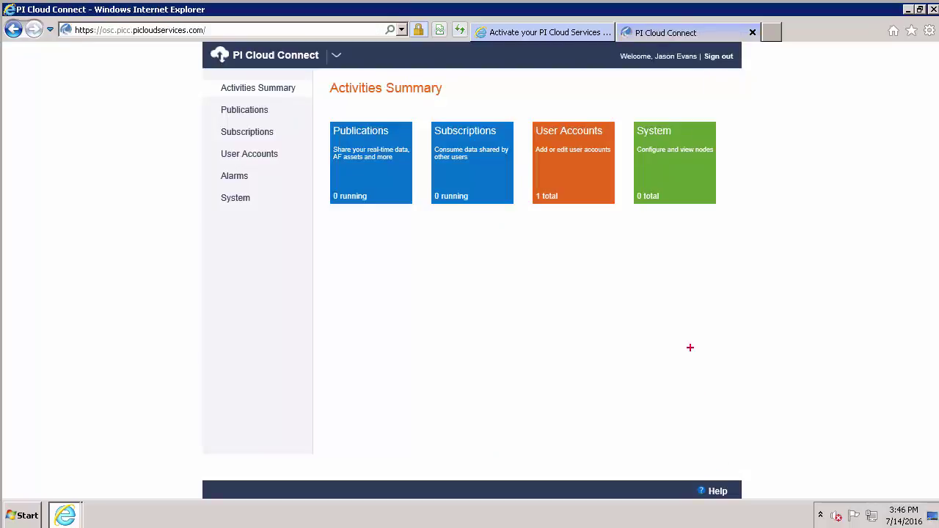
Step: Open the orange User Accounts tile from the Activities Summary
drag(664, 220, 666, 280)
drag(322, 115, 523, 217)
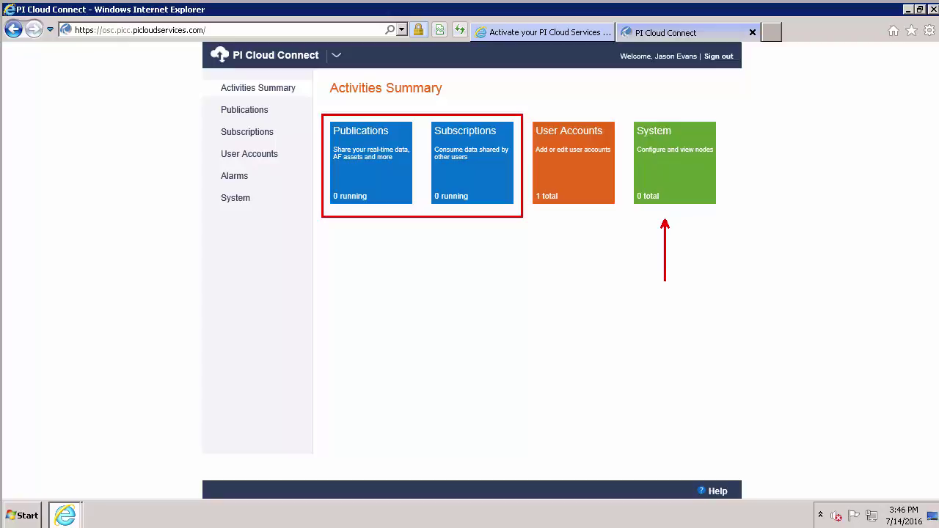
drag(574, 214, 573, 272)
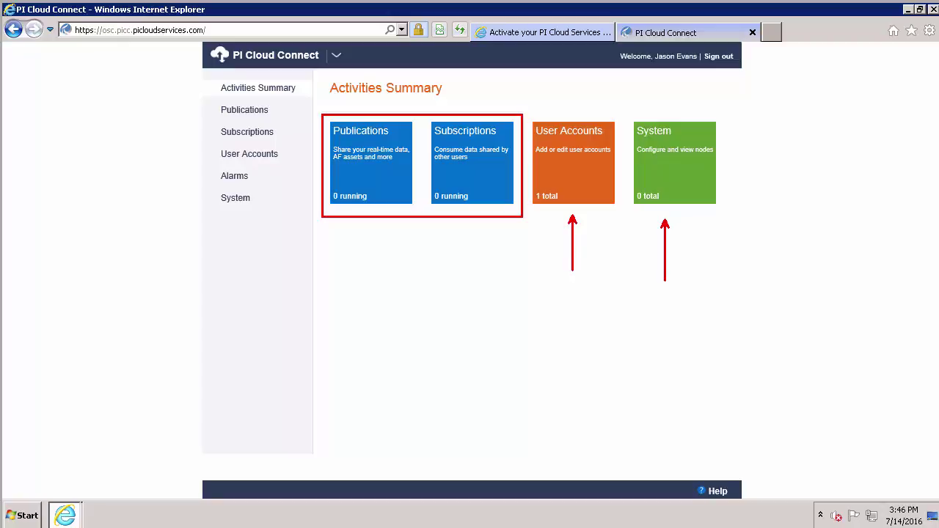
click(559, 175)
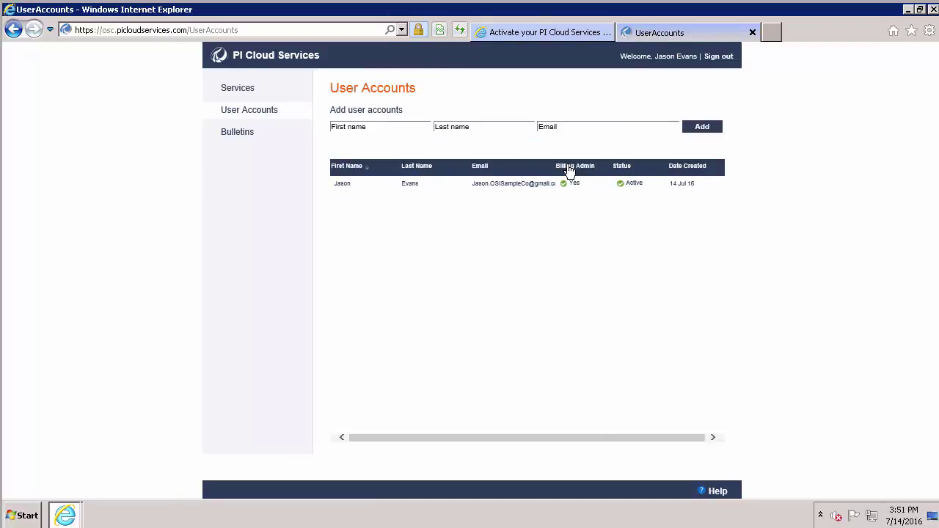
Step: Add a user with the invitee's first name, last name and e-mail, then refresh the list
click(384, 130)
key(Tab)
key(Tab)
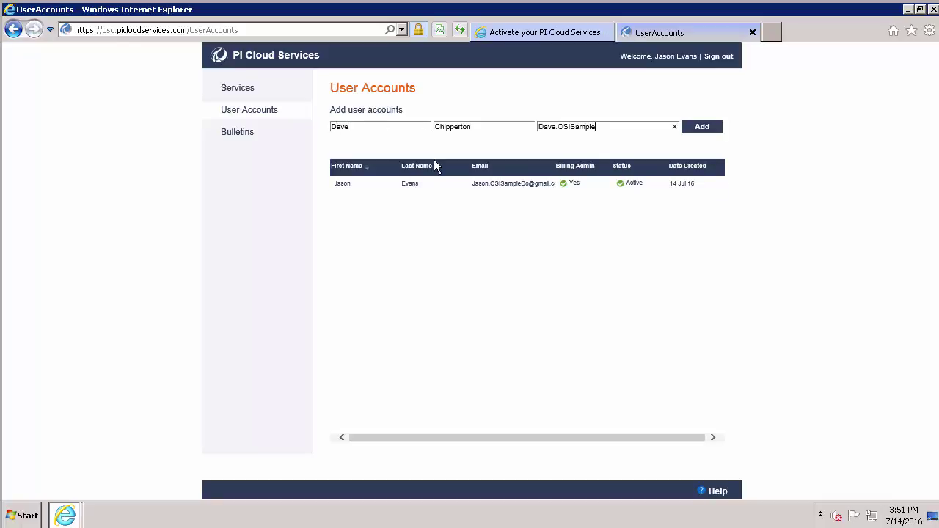
click(705, 127)
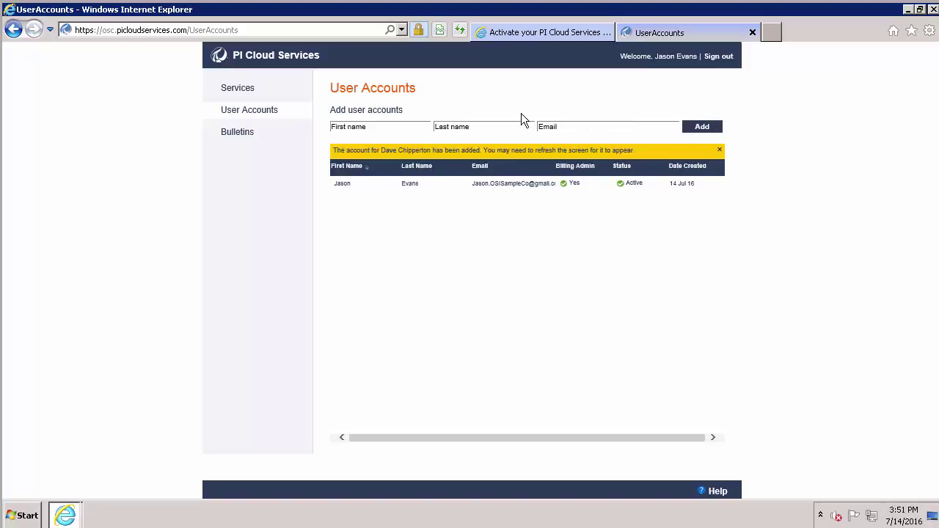
click(459, 31)
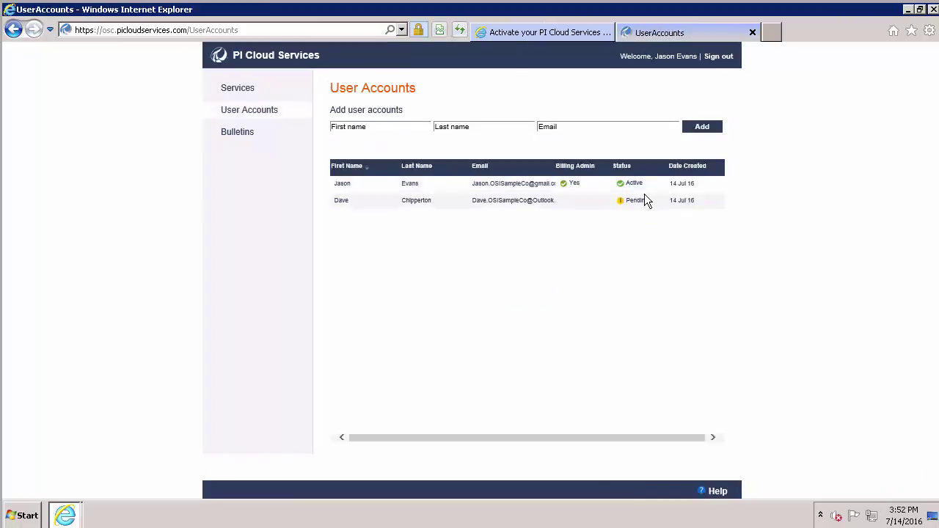
Step: Sign in to Outlook.com as the invited user and open the PI Cloud Services activation message
drag(636, 212, 651, 247)
key(Escape)
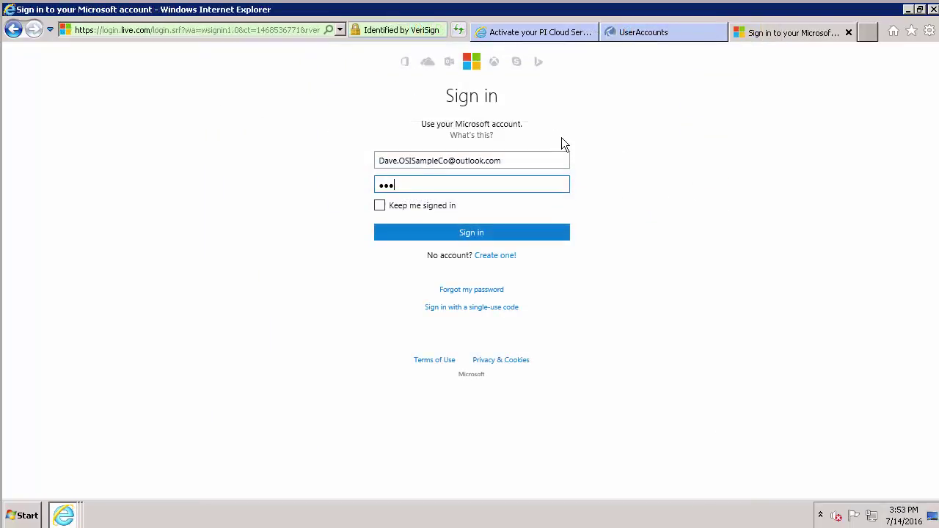
text(••••••)
key(Return)
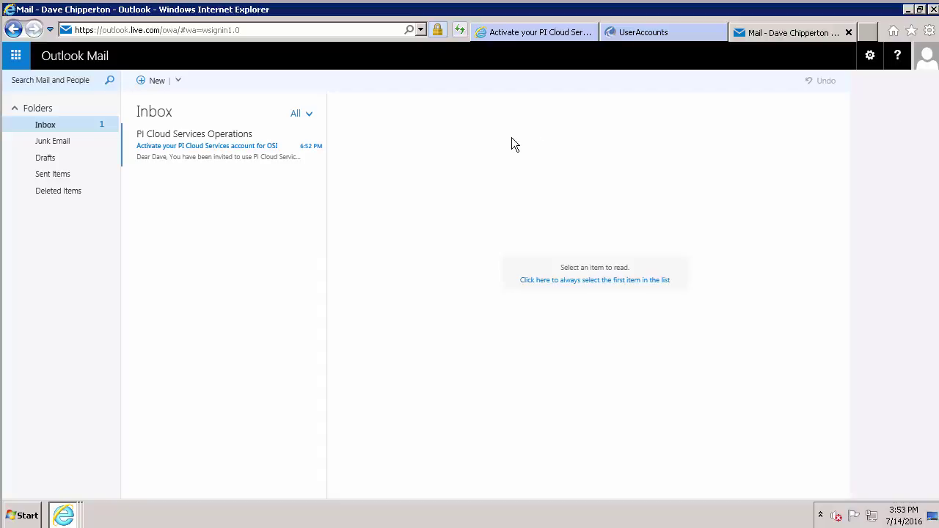
double_click(199, 151)
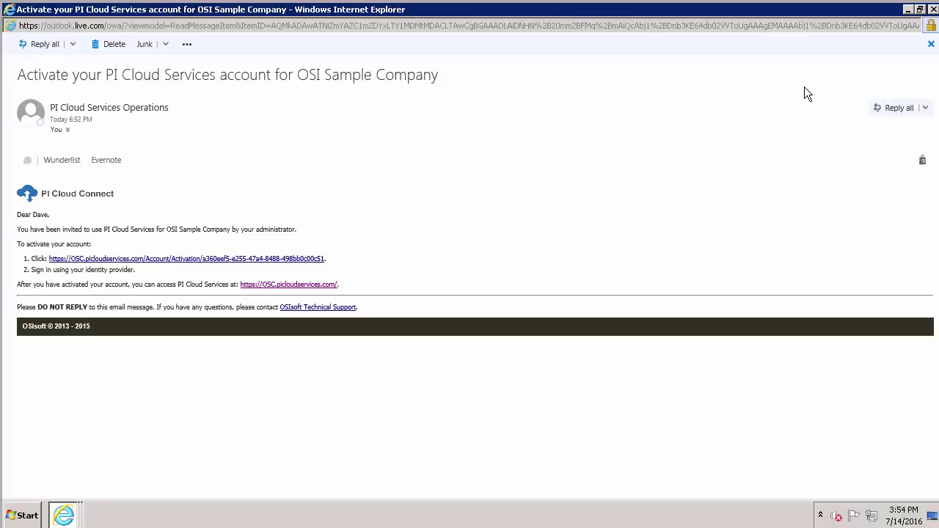
Step: Follow the email's activation link and sign in with the invited user's Microsoft account and password
click(181, 260)
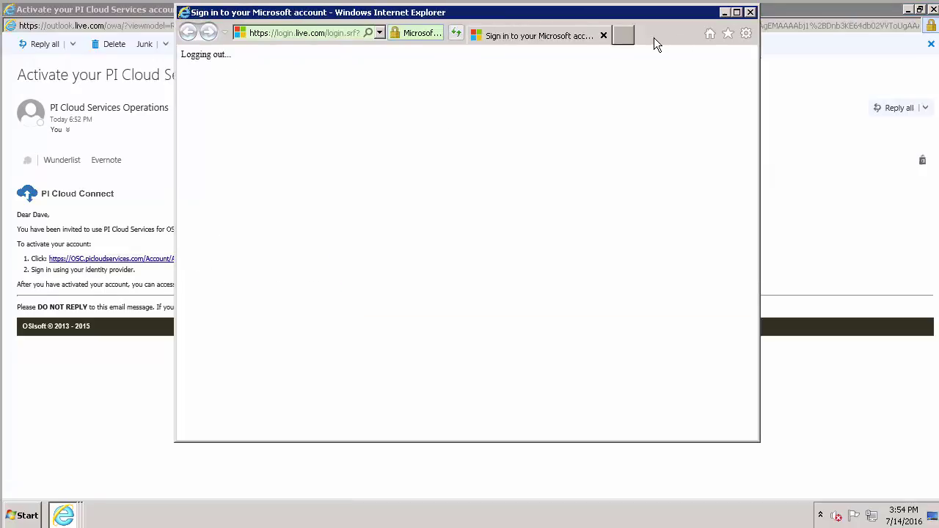
click(738, 12)
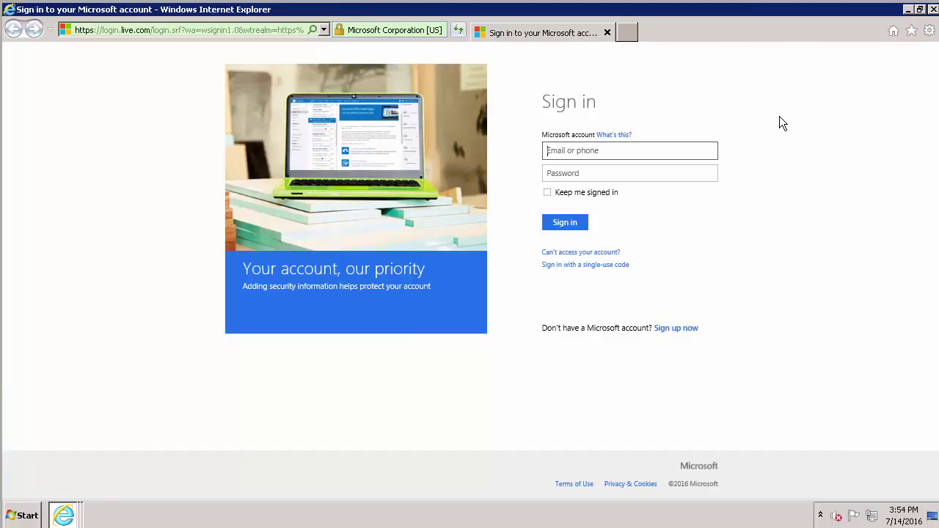
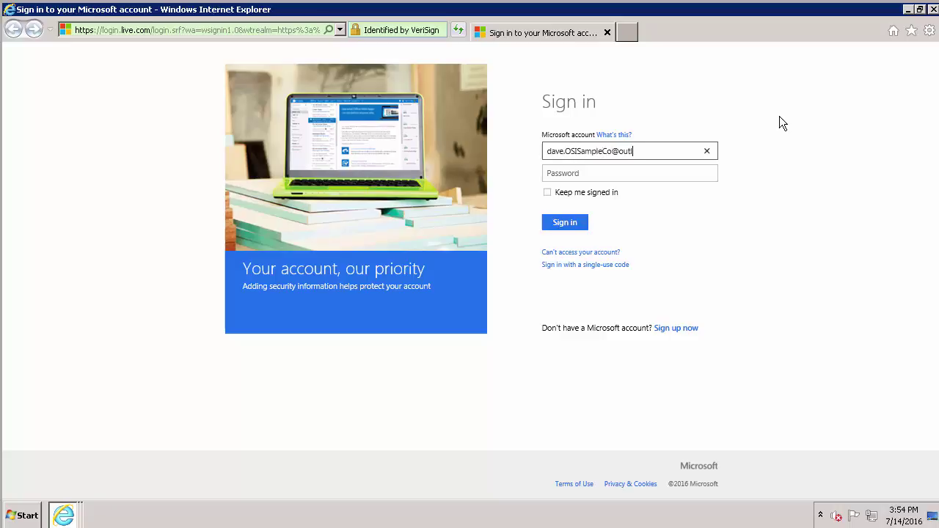
key(Tab)
text(**********)
key(Return)
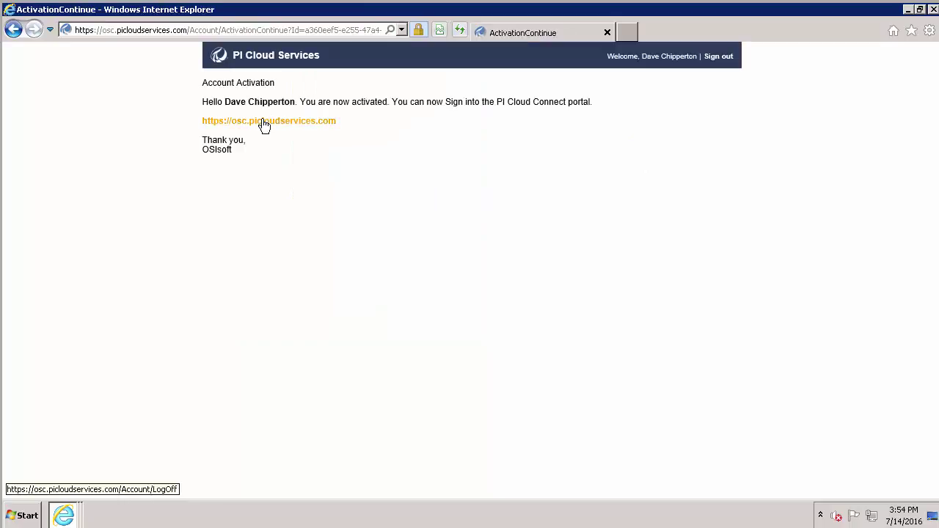
Step: Go to the PI Cloud Services portal and sign in again with the invited user's credentials
click(264, 125)
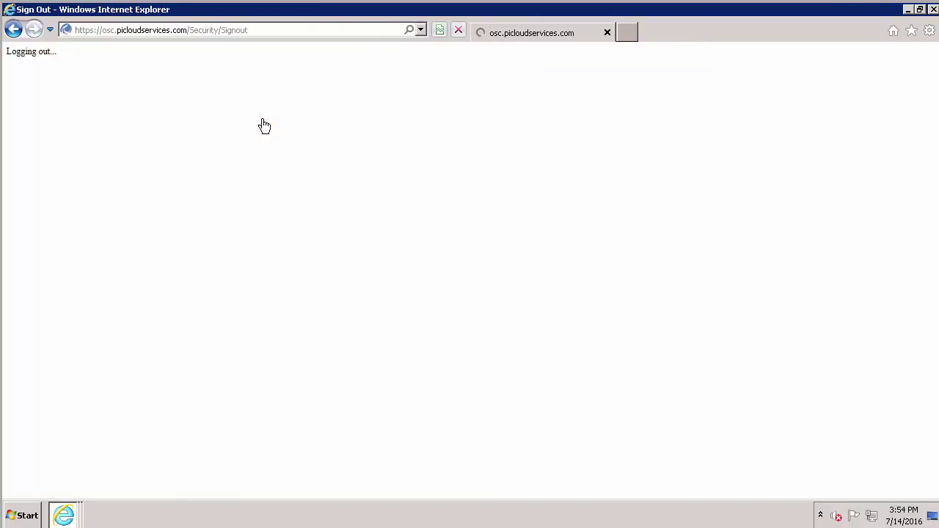
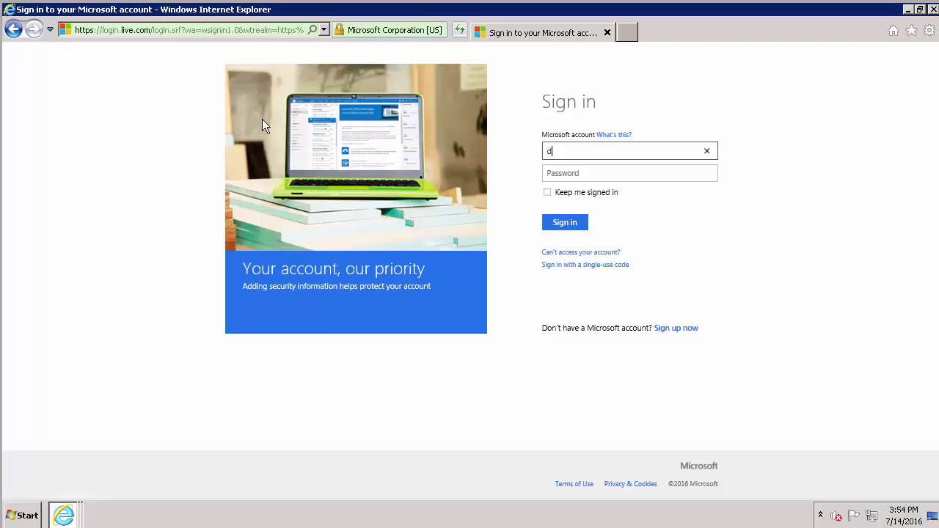
key(Tab)
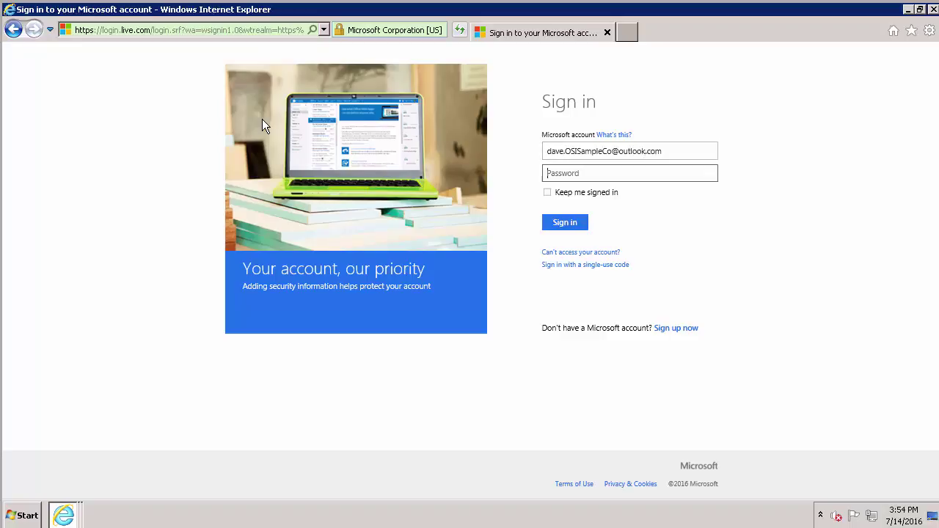
text(**********)
key(Return)
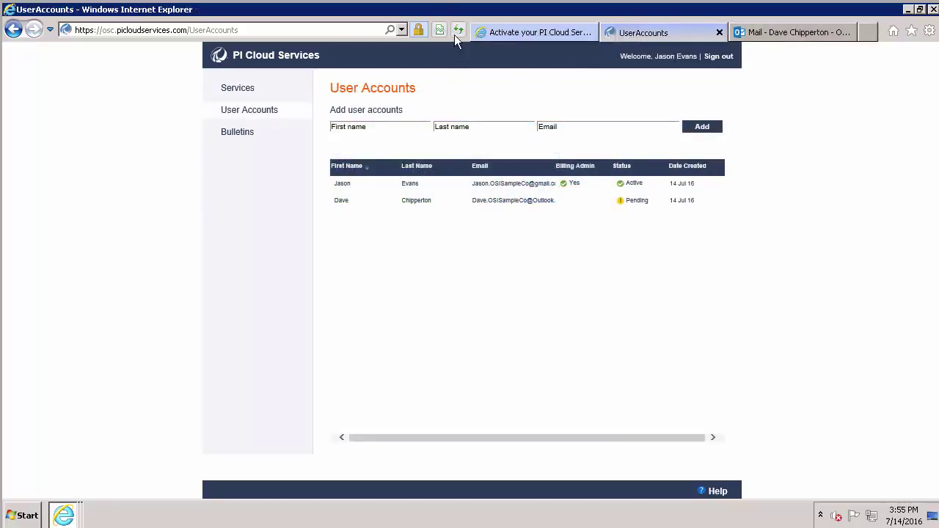
Step: Refresh User Accounts, then edit and save the second user's account, dismissing the updated notice
click(456, 30)
drag(632, 213, 631, 240)
drag(581, 195, 580, 217)
key(Escape)
click(471, 201)
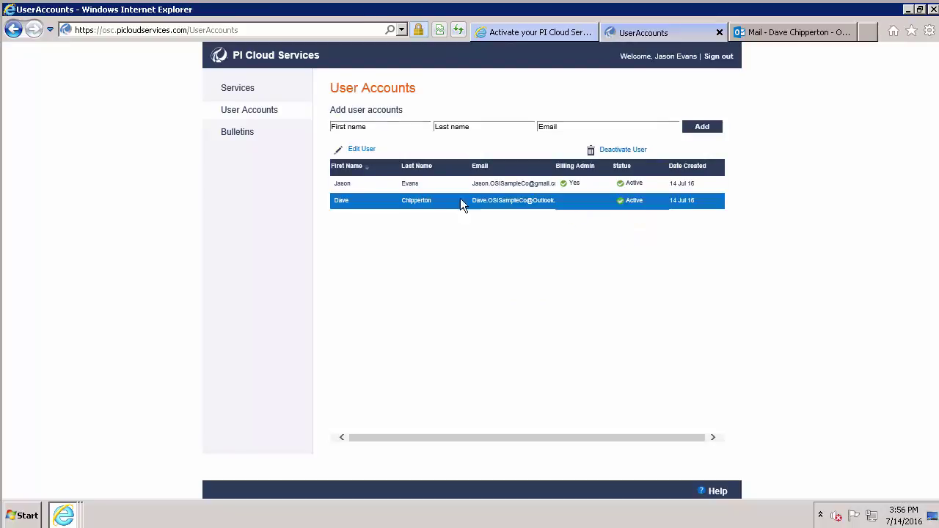
click(356, 148)
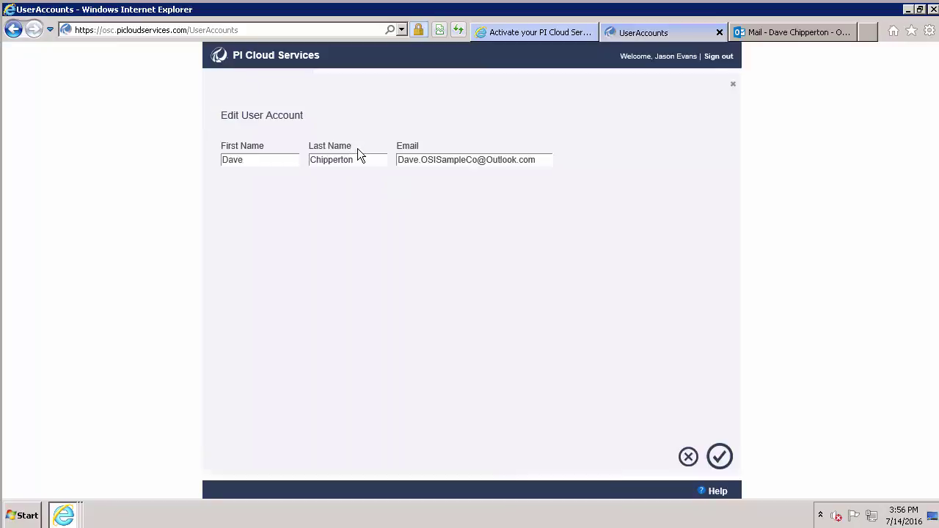
click(720, 457)
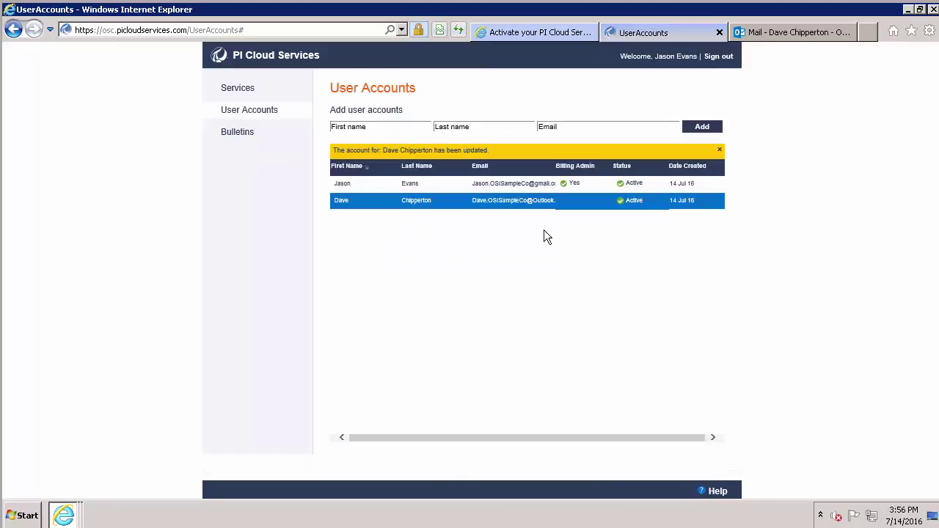
click(720, 149)
Step: Deactivate the second user's account, confirm with Yes, and refresh the list
click(610, 150)
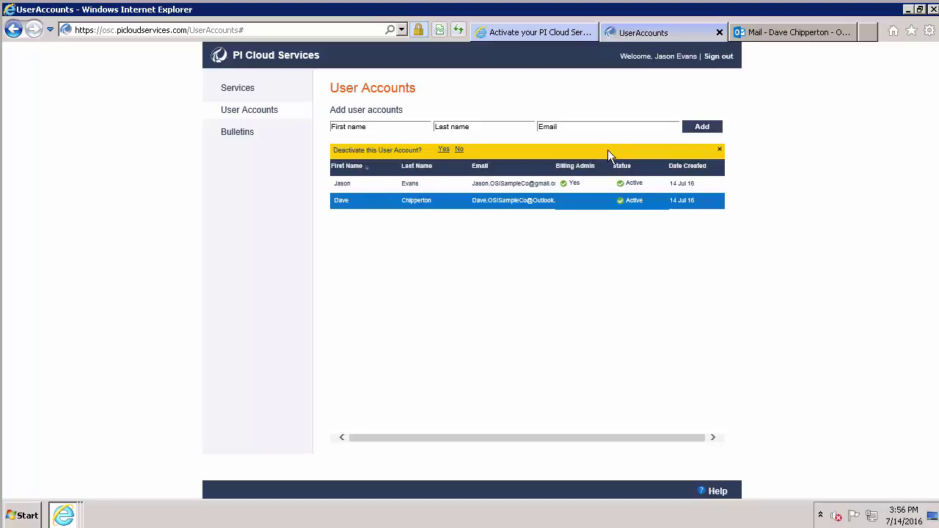
click(443, 150)
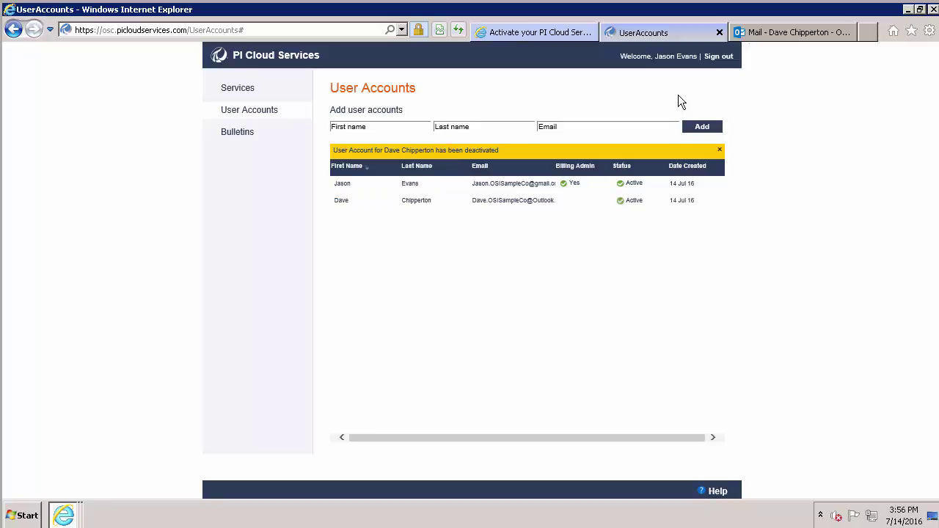
click(458, 30)
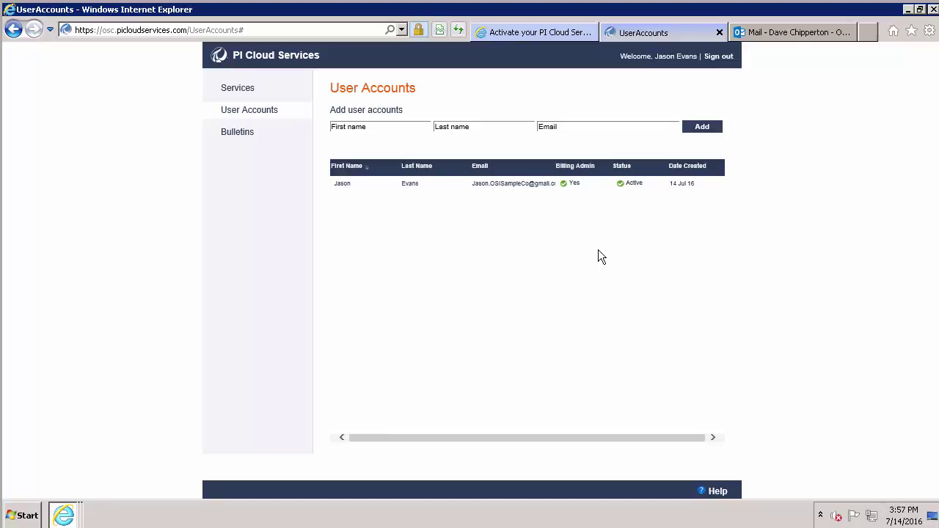
click(867, 33)
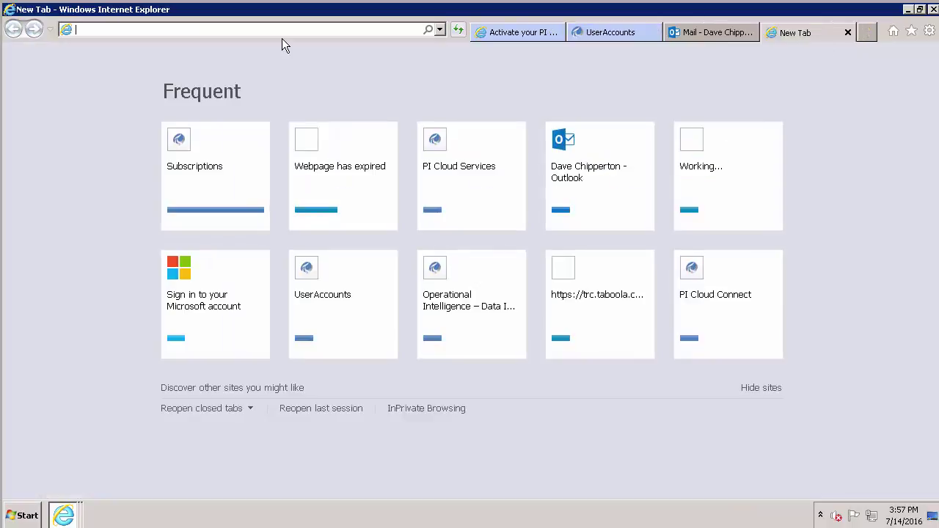
text(www.picloudservices.com)
key(Return)
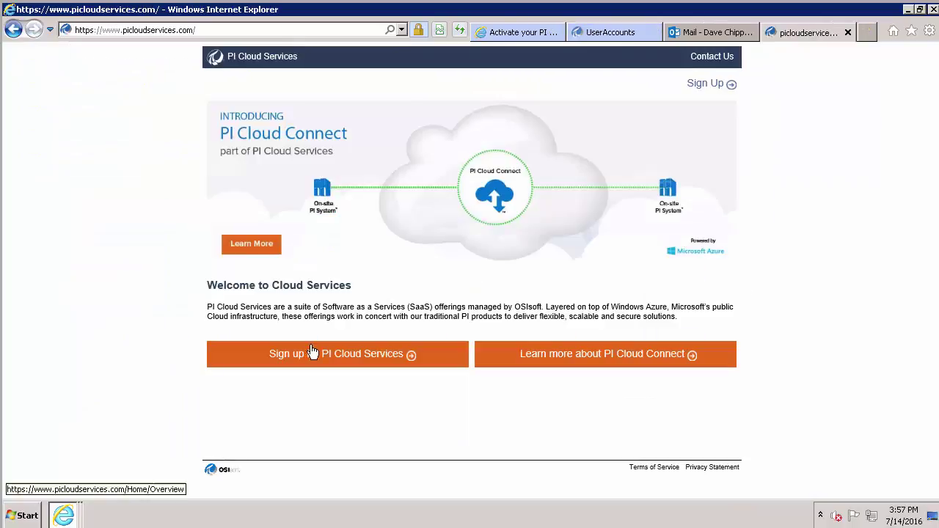
click(319, 356)
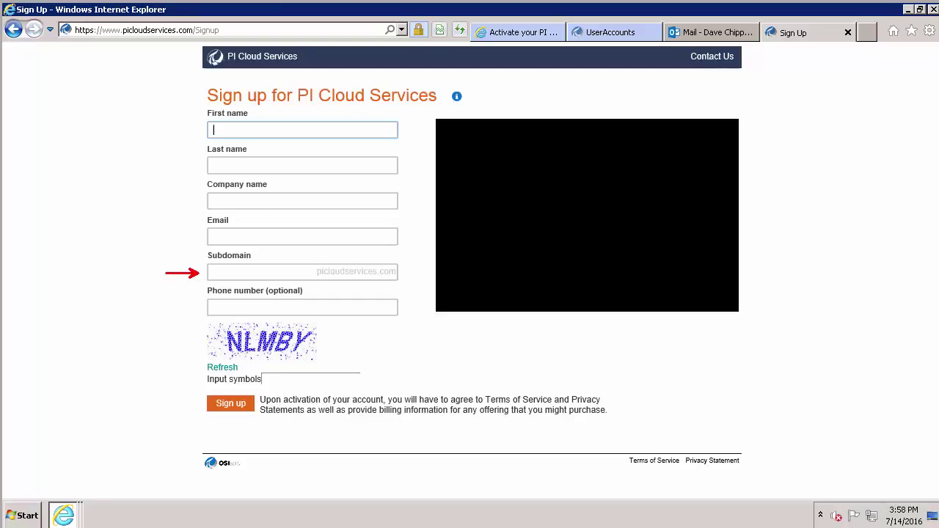
click(506, 39)
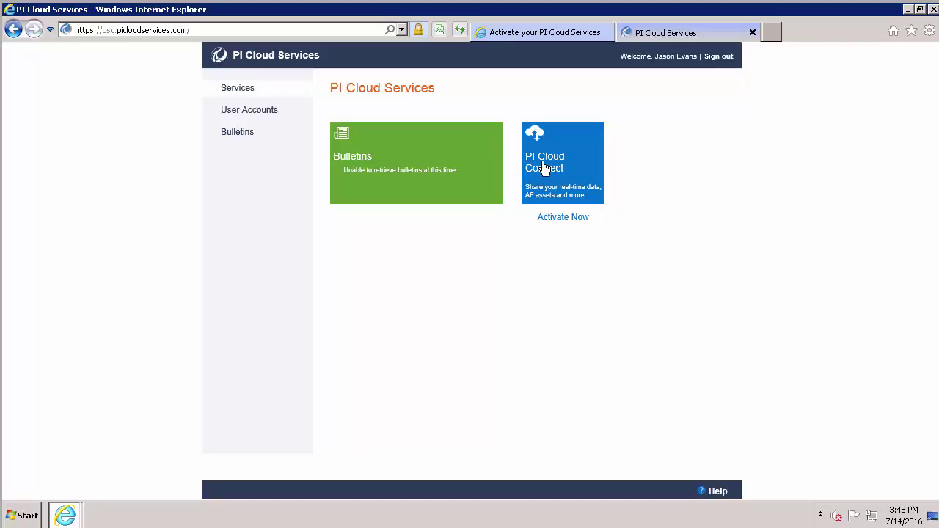
click(544, 169)
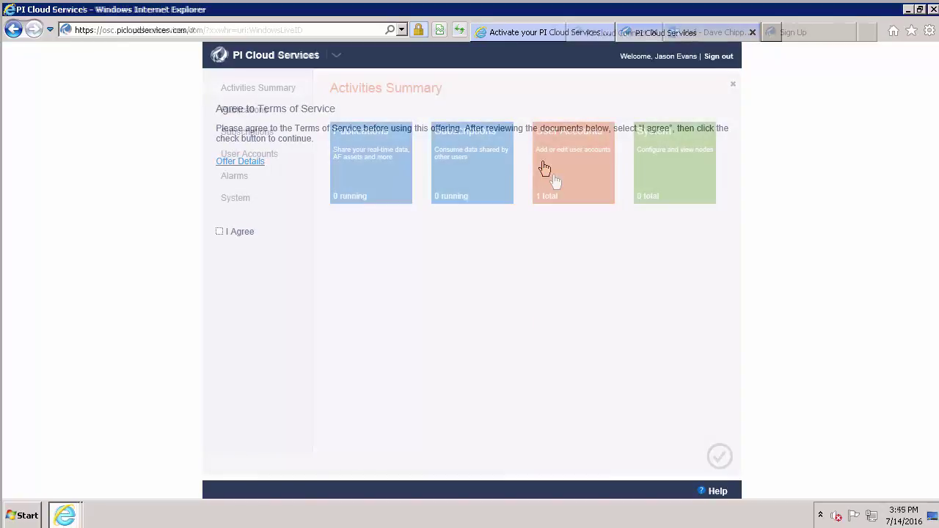